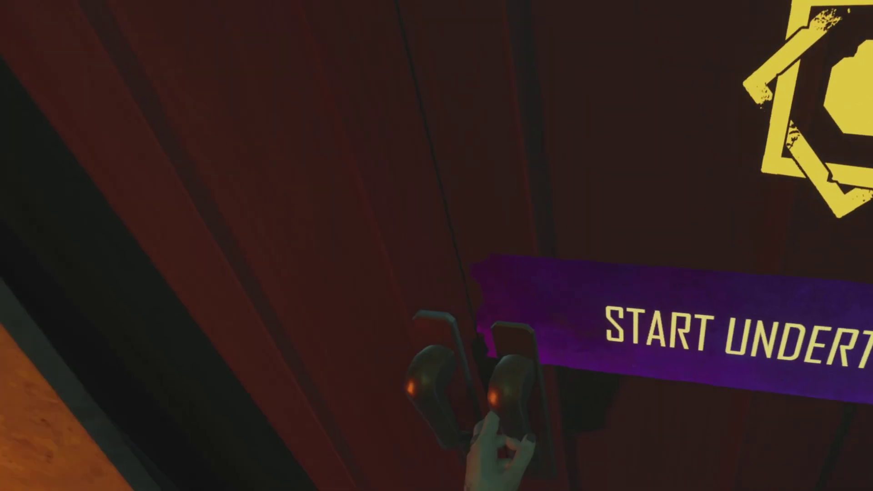
{"action": "key", "text": "f"}
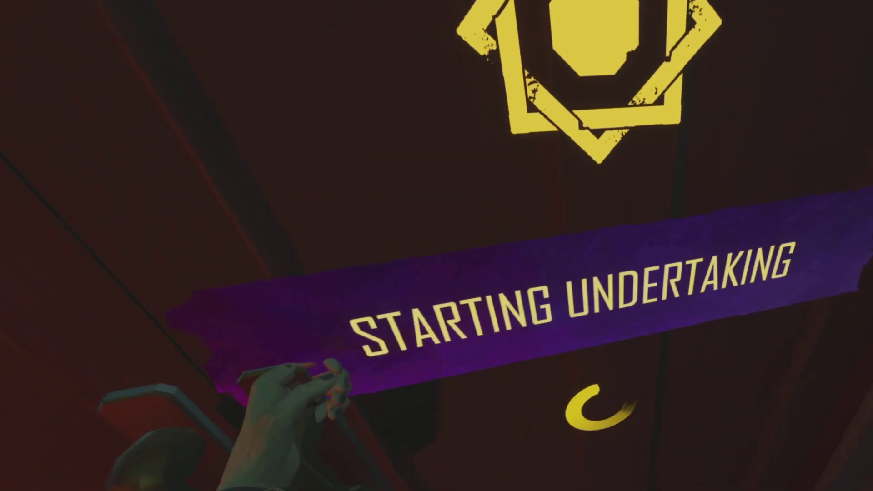